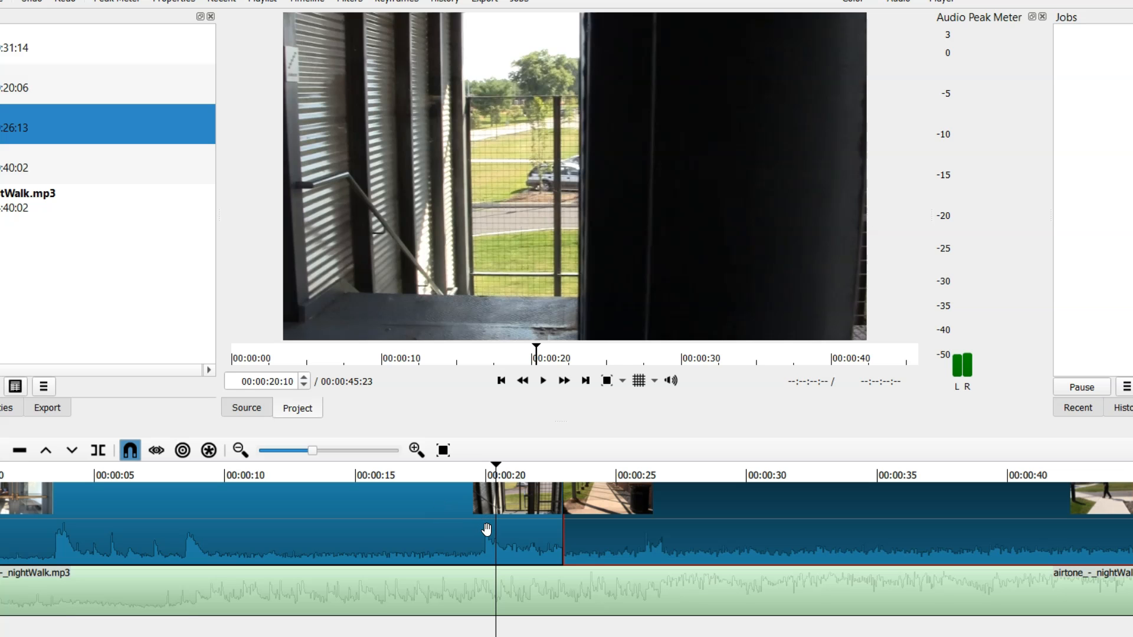
# Overlap the second clip onto the end of the first to create a transition between them, and preview it.
pyautogui.press('space')
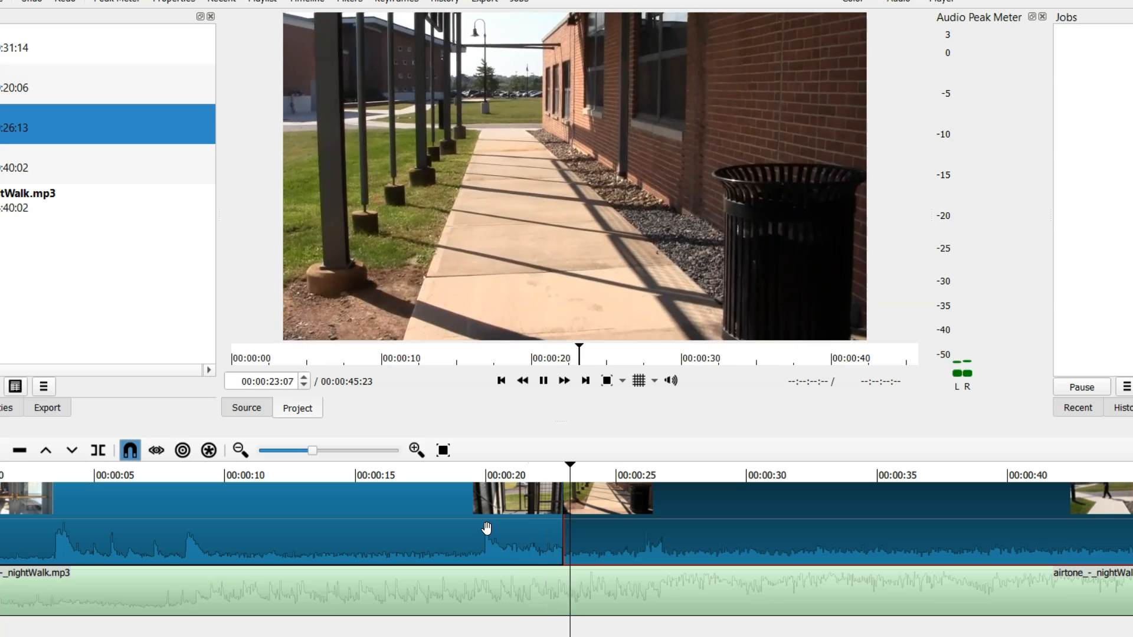
pyautogui.press('space')
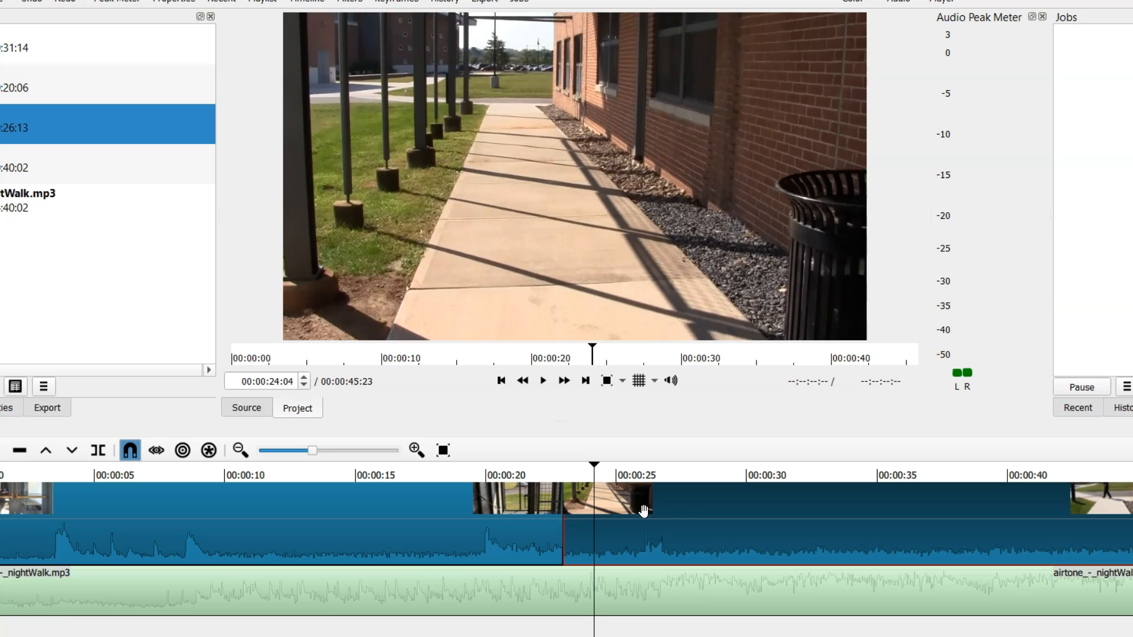
pyautogui.moveTo(690, 506); pyautogui.dragTo(642, 506)
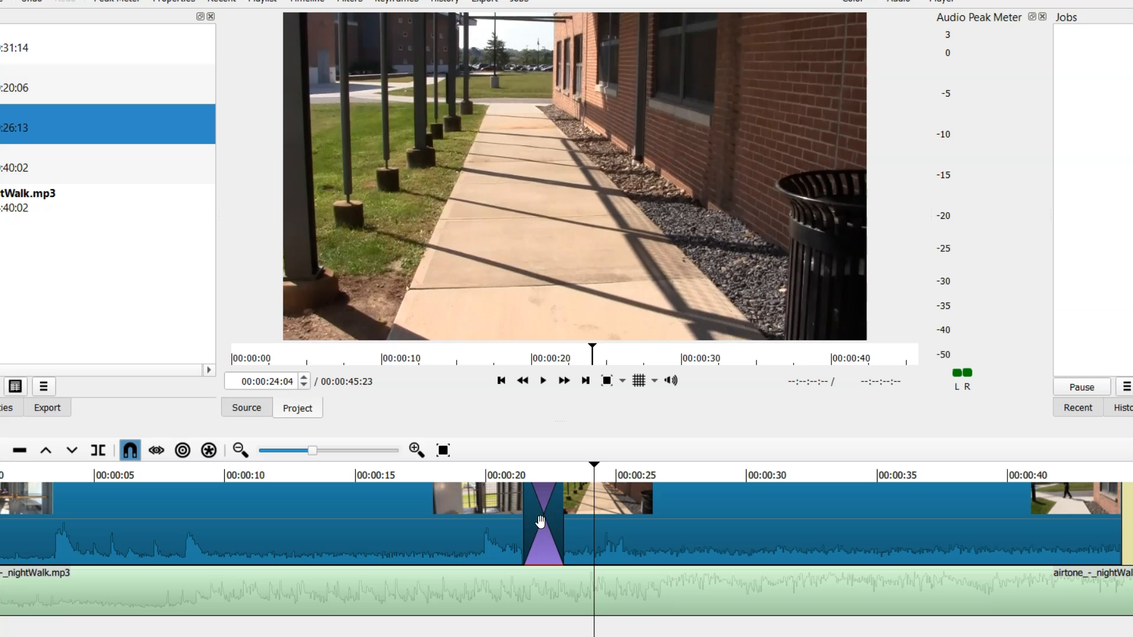
pyautogui.click(474, 471)
pyautogui.press('space')
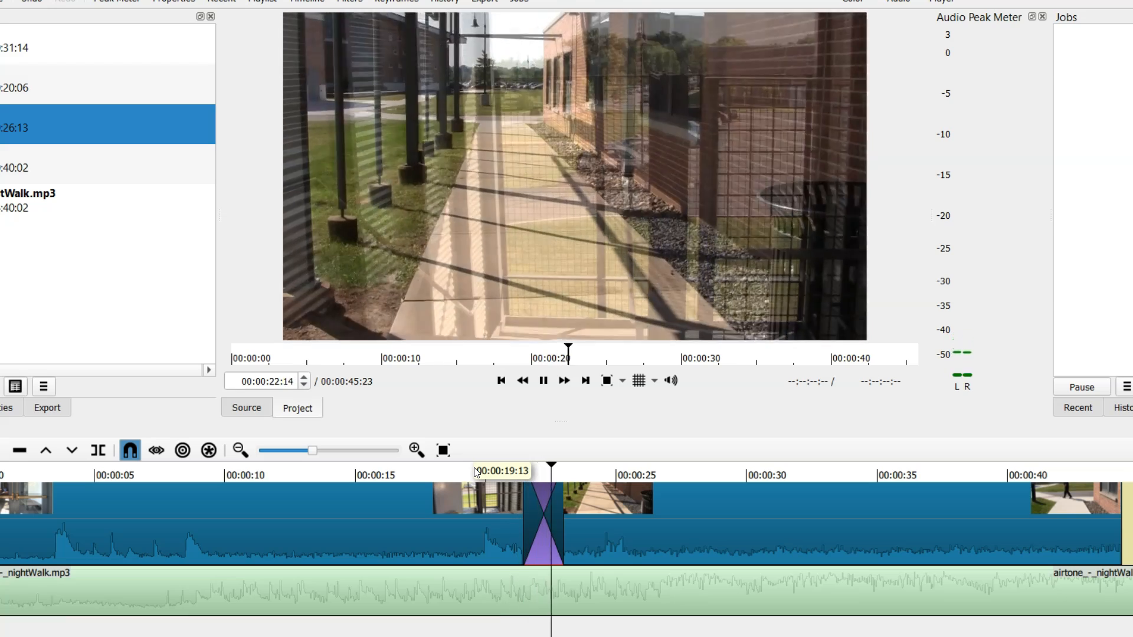
pyautogui.press('space')
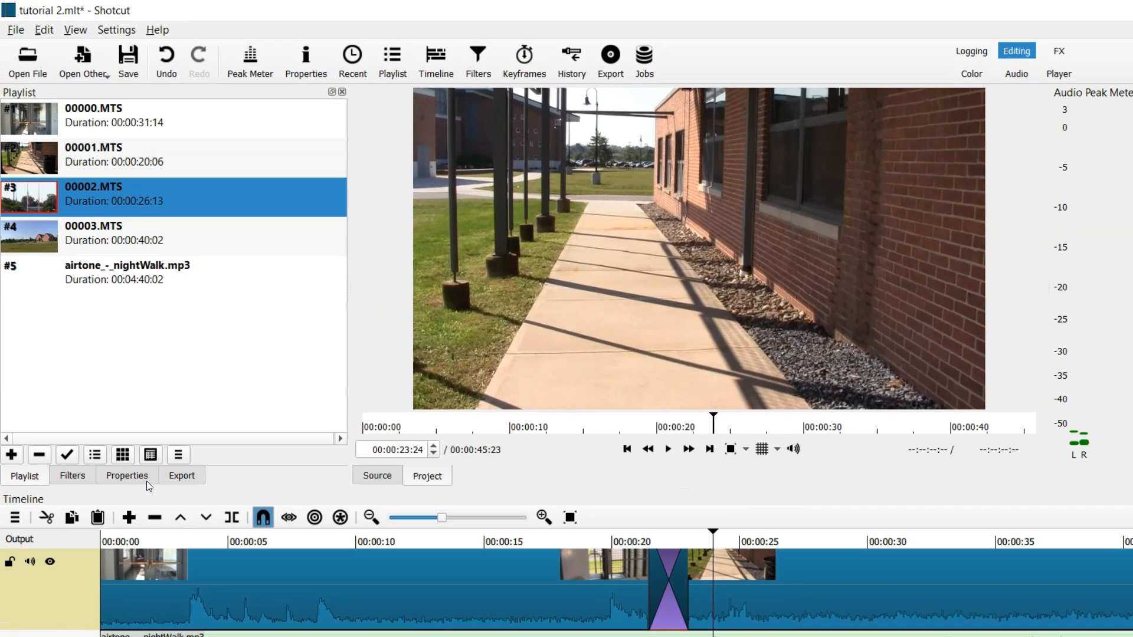
# Change the transition's video type to Barn Door Vertical and preview the result.
pyautogui.click(143, 479)
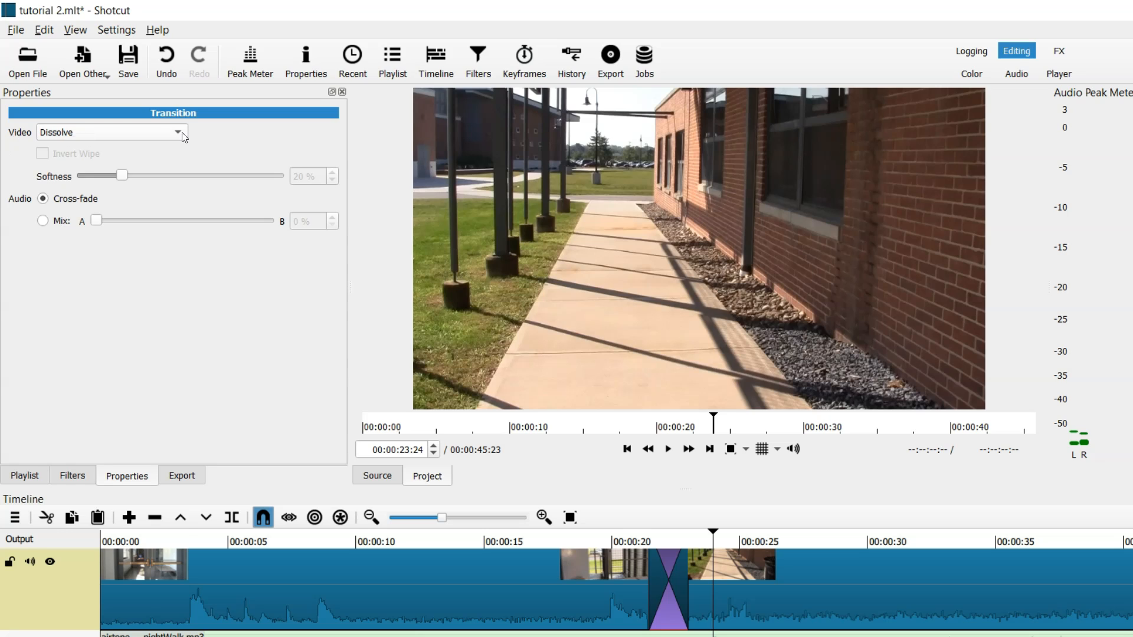
pyautogui.click(182, 132)
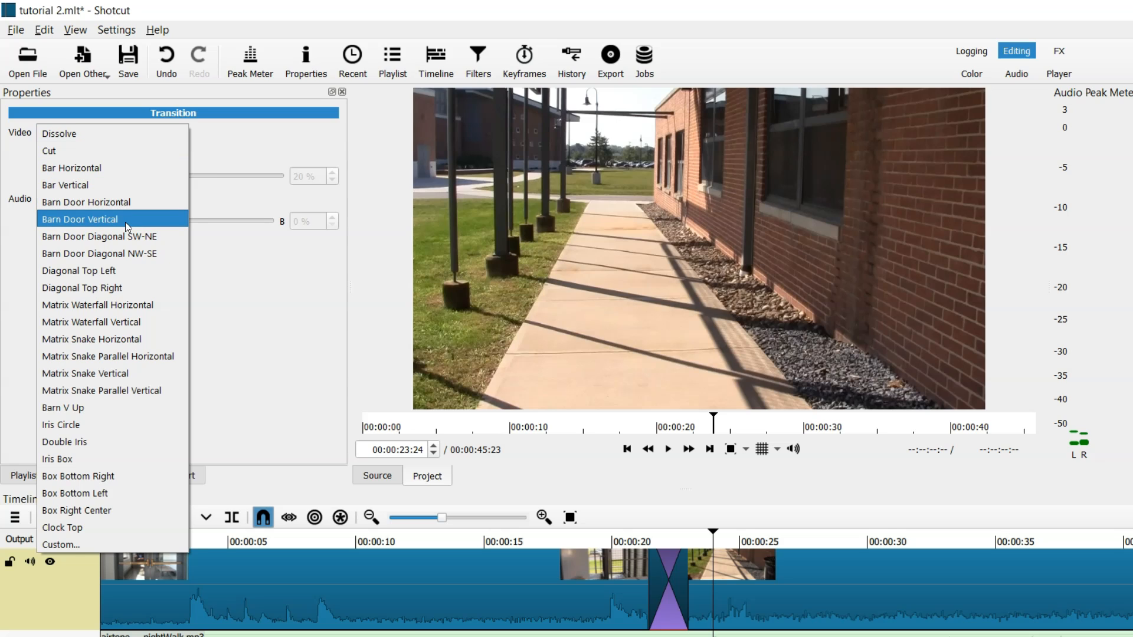
pyautogui.click(125, 222)
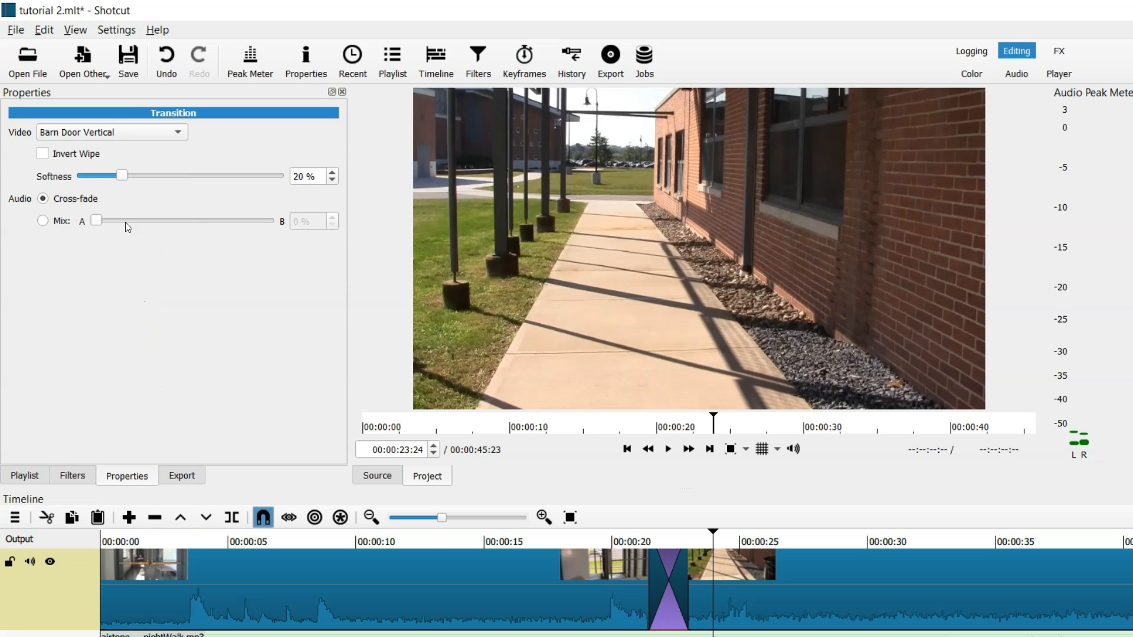
pyautogui.click(600, 537)
pyautogui.press('space')
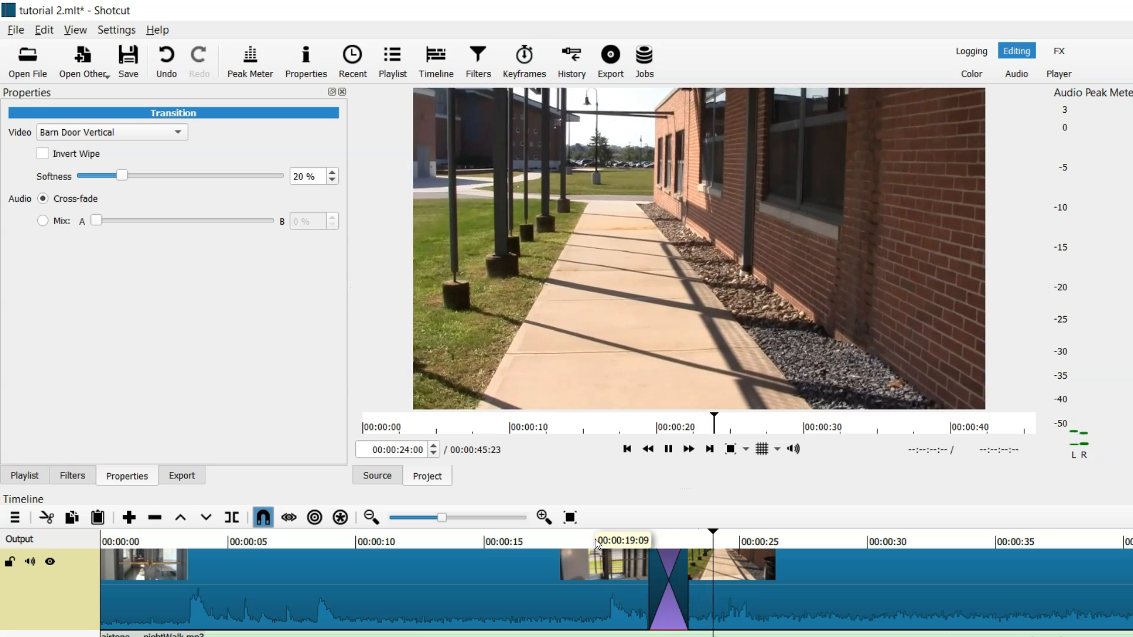
pyautogui.press('space')
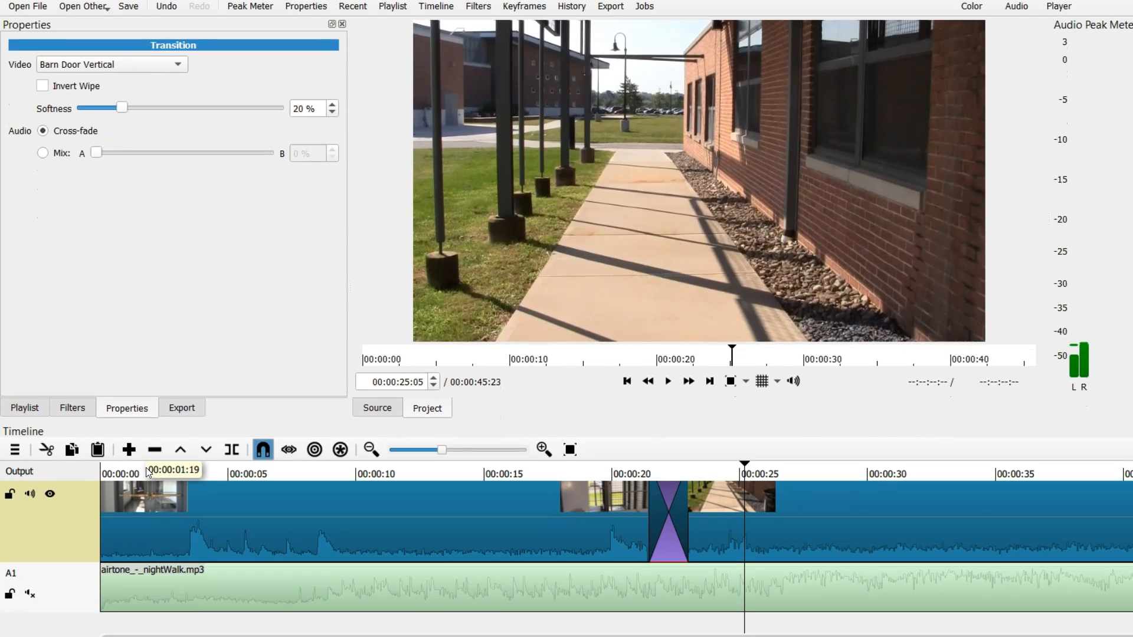
# Play back the beginning of the timeline.
pyautogui.click(147, 470)
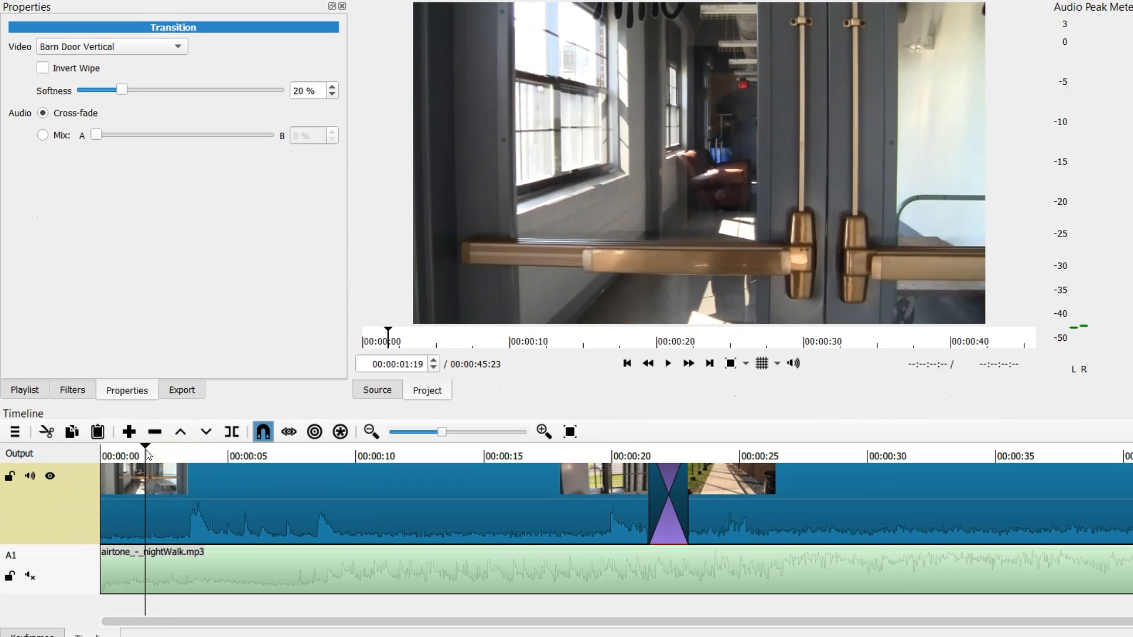
pyautogui.press('Home')
pyautogui.press('space')
pyautogui.press('space')
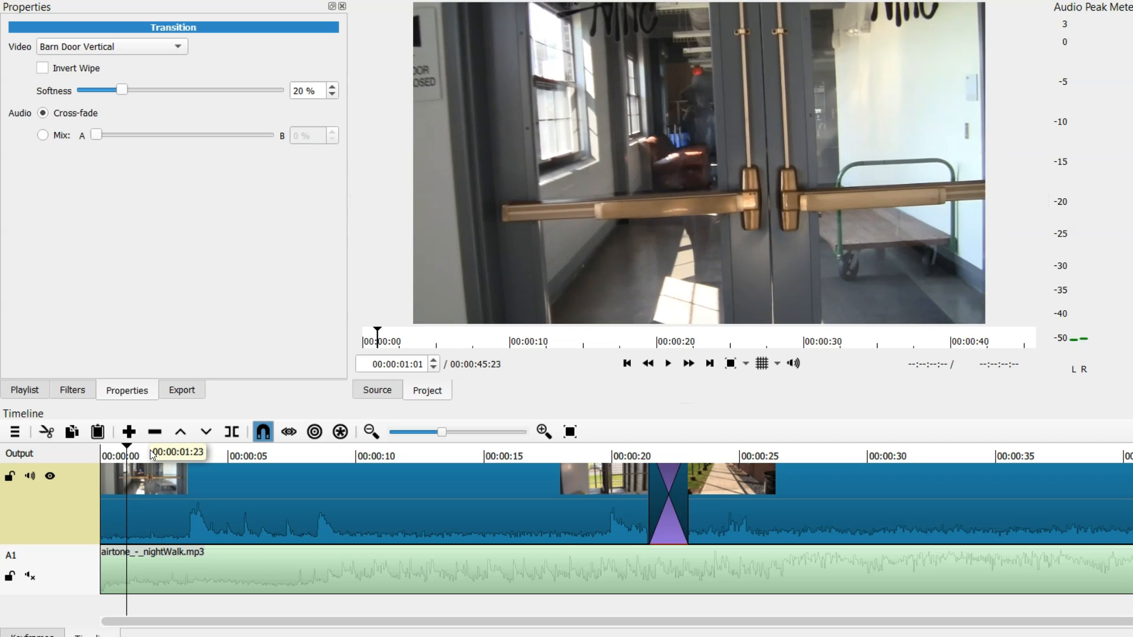
pyautogui.press('Home')
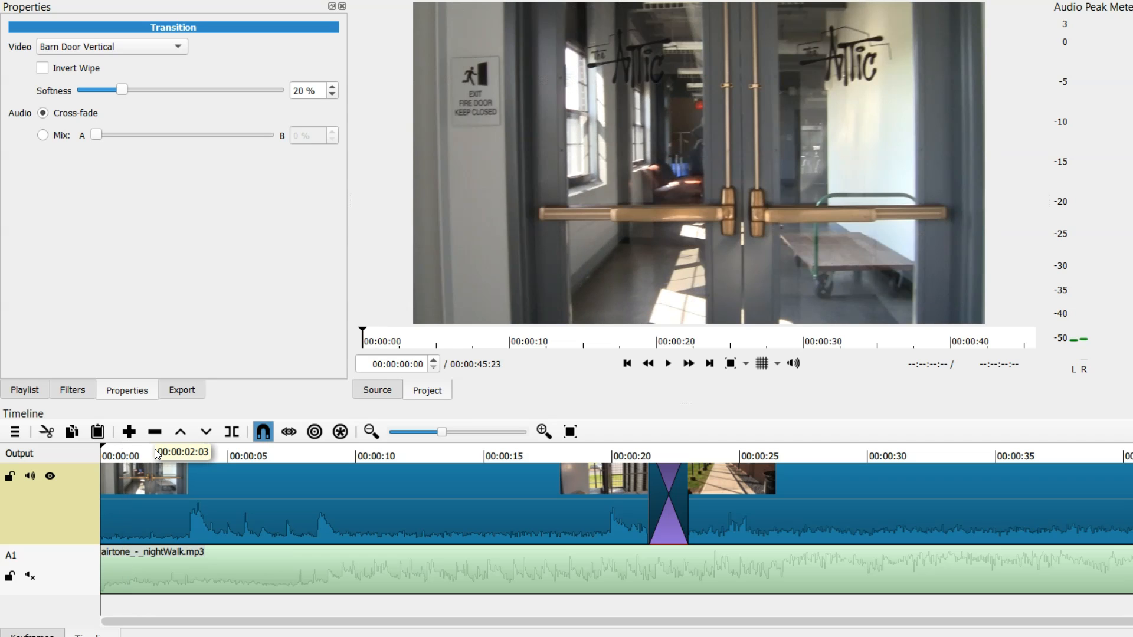
# Add a Fade In Video filter to the first clip.
pyautogui.click(221, 488)
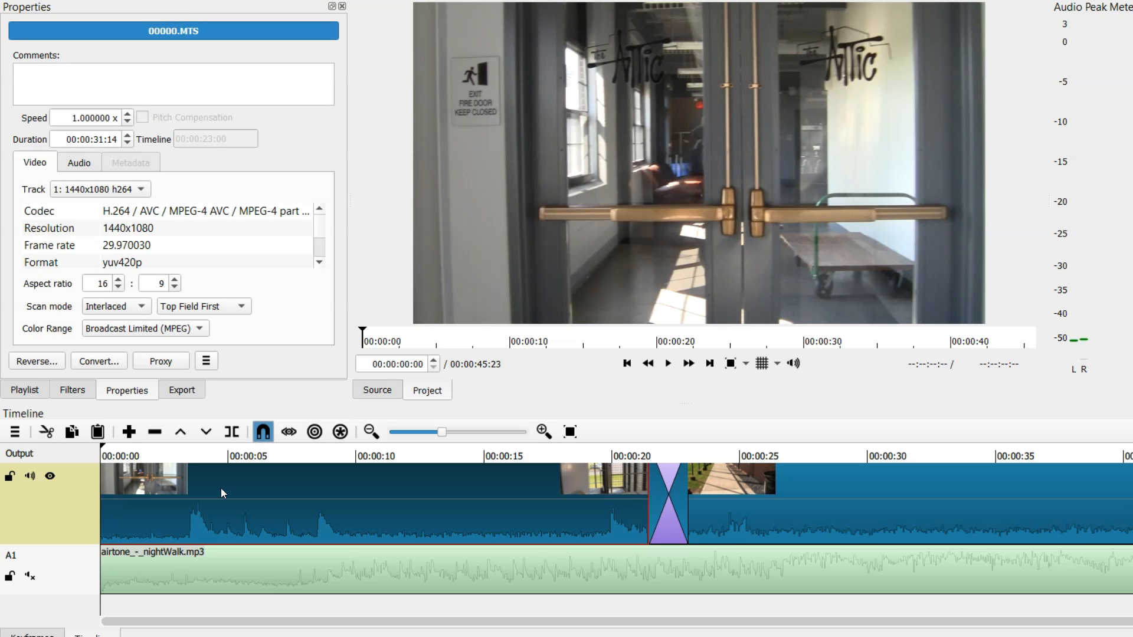
pyautogui.click(65, 393)
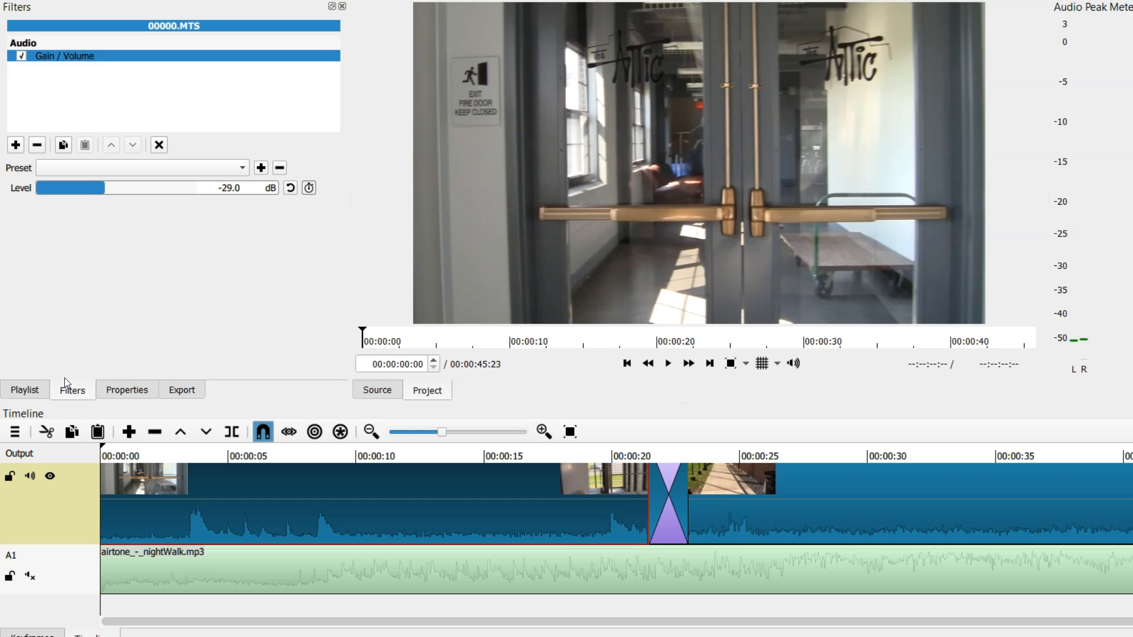
pyautogui.click(16, 145)
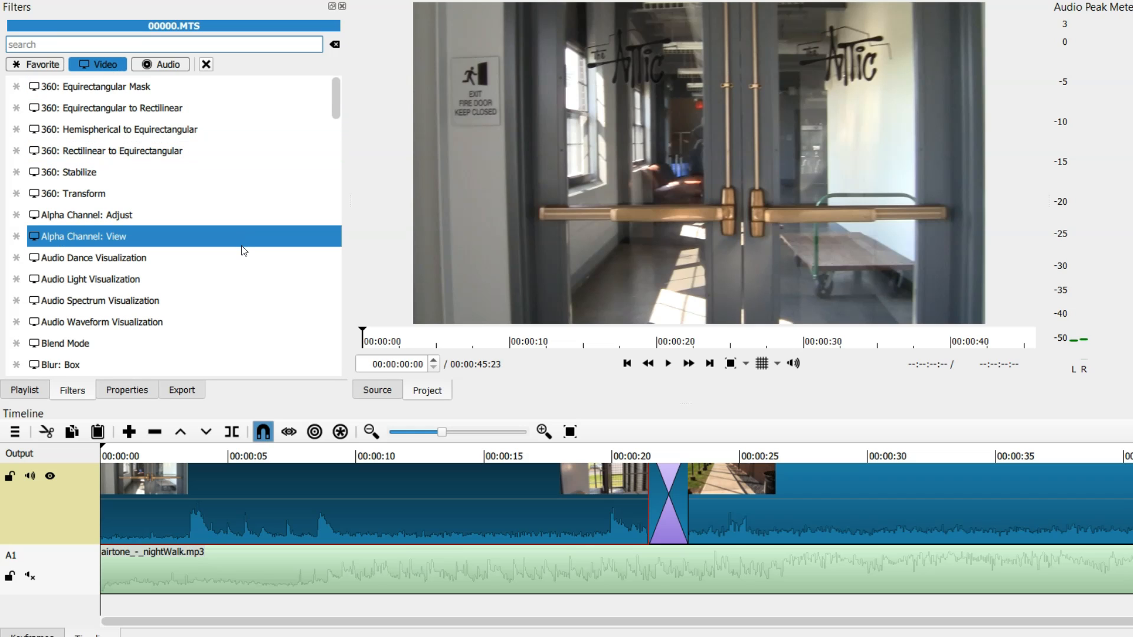
pyautogui.moveTo(335, 106); pyautogui.dragTo(327, 180)
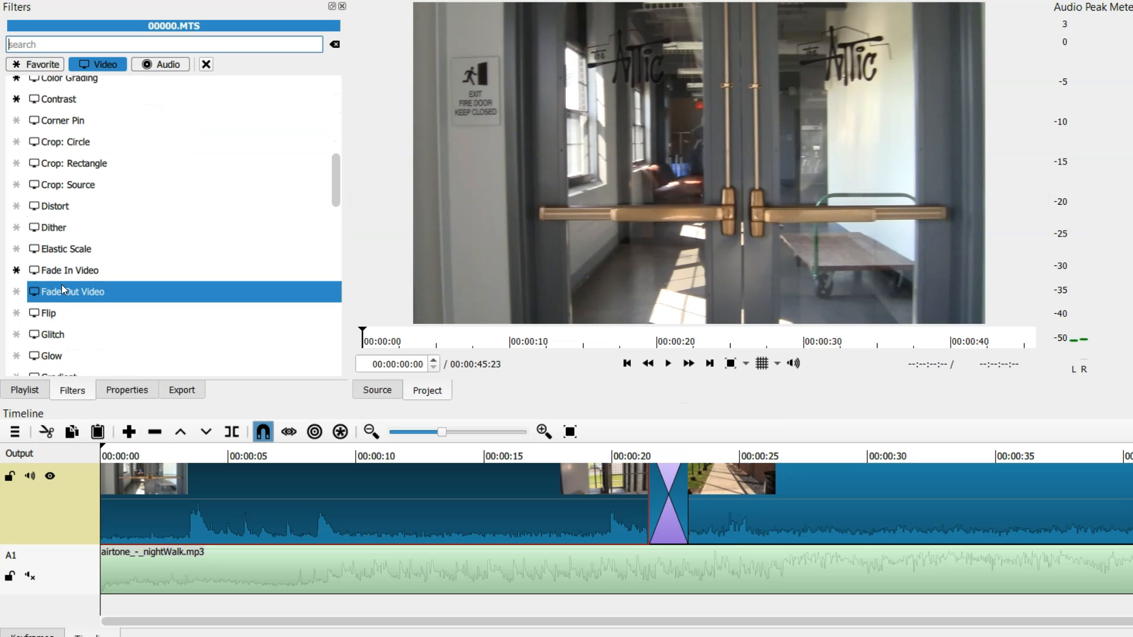
pyautogui.click(59, 268)
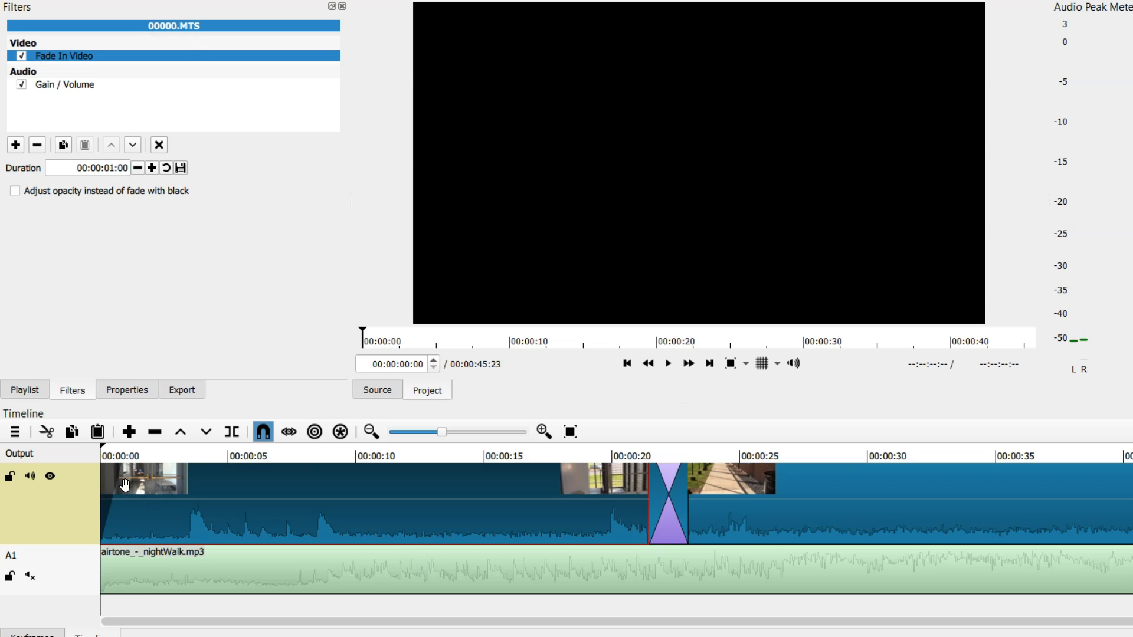
# Preview the fade-in at the timeline's start, then remove the Fade In Video filter from the first clip.
pyautogui.click(544, 432)
pyautogui.click(544, 431)
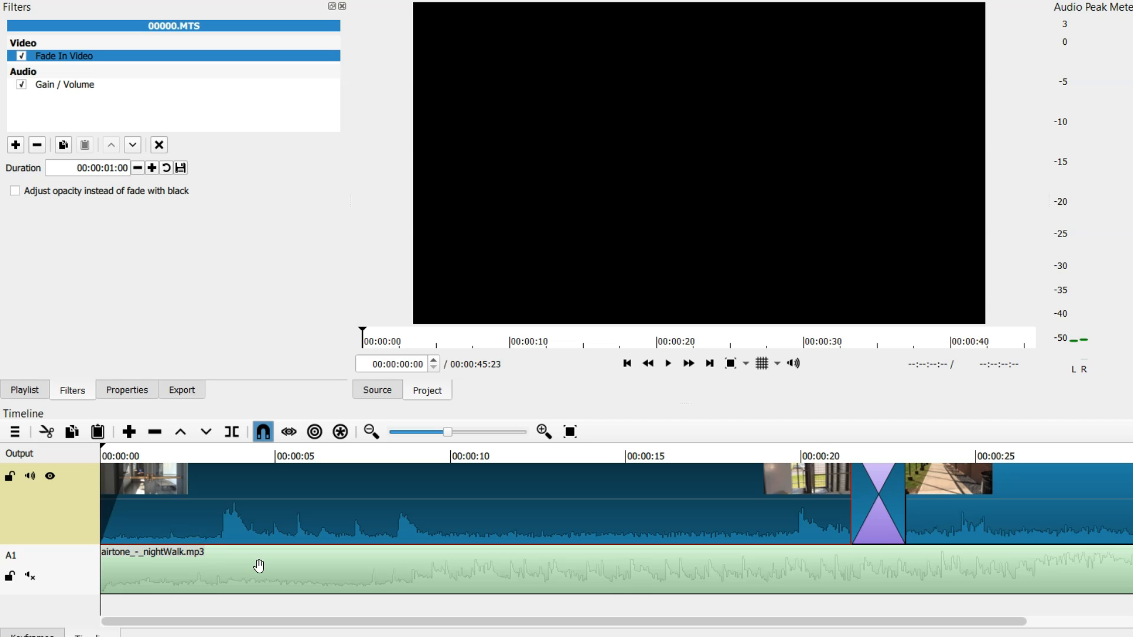
pyautogui.press('space')
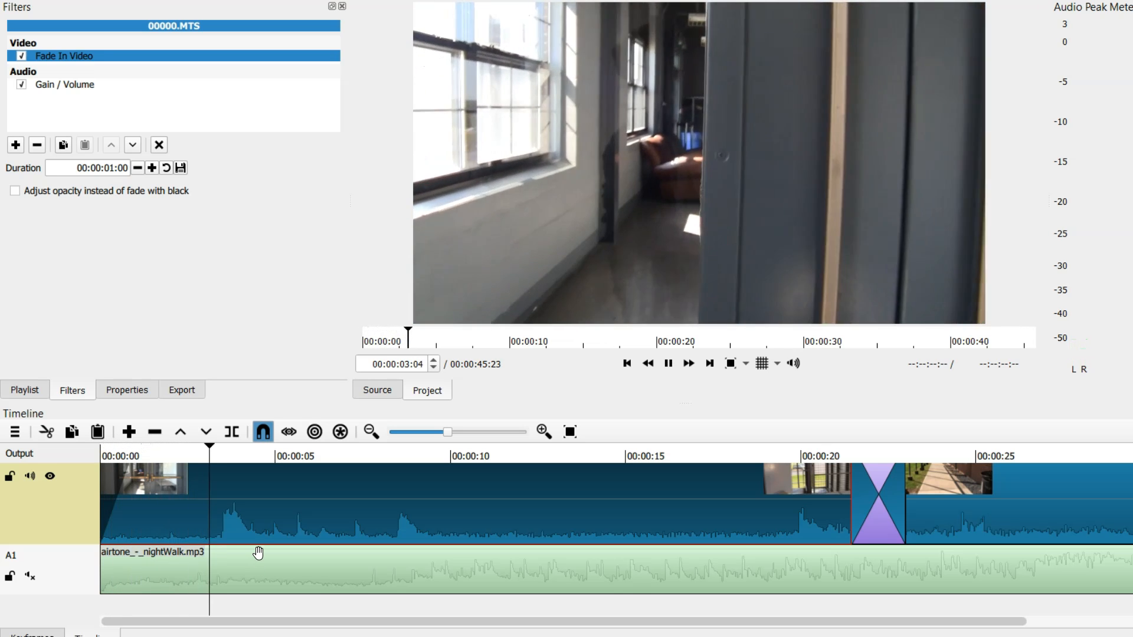
pyautogui.press('space')
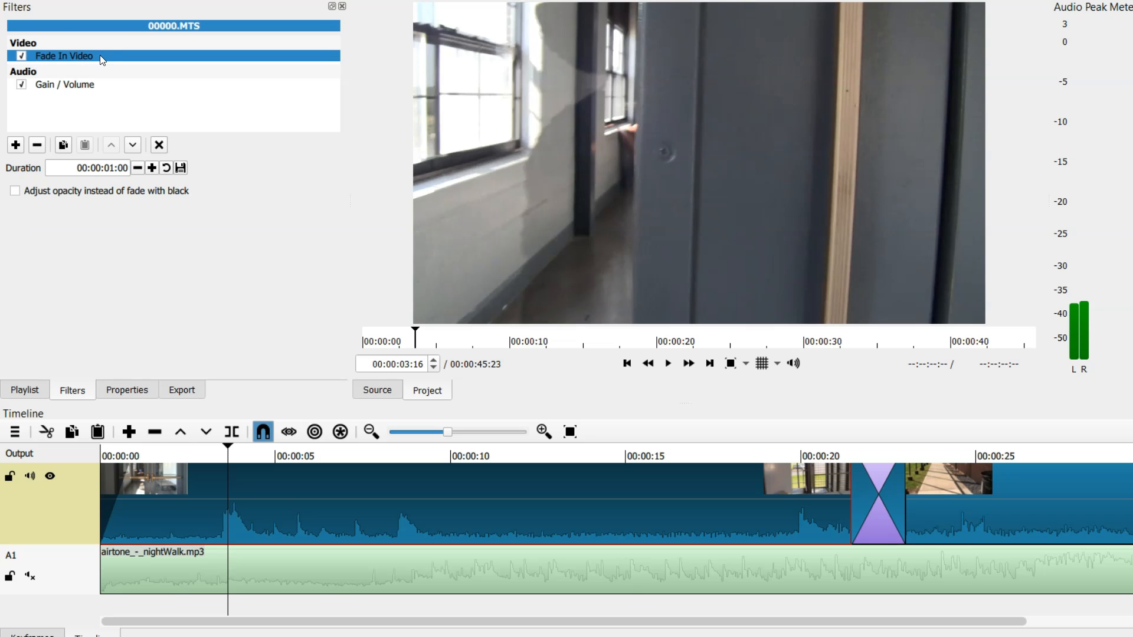
pyautogui.click(38, 146)
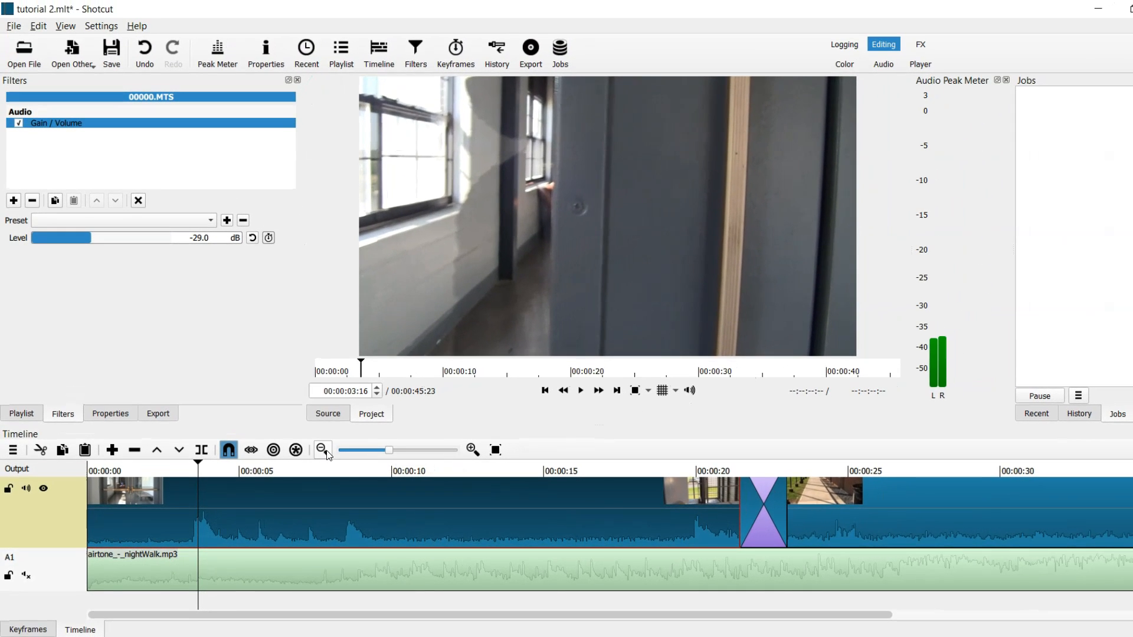
# Add a Fade Out Video filter to the last clip, set its duration to 00:00:00:20, and preview the ending.
pyautogui.click(324, 450)
pyautogui.click(327, 451)
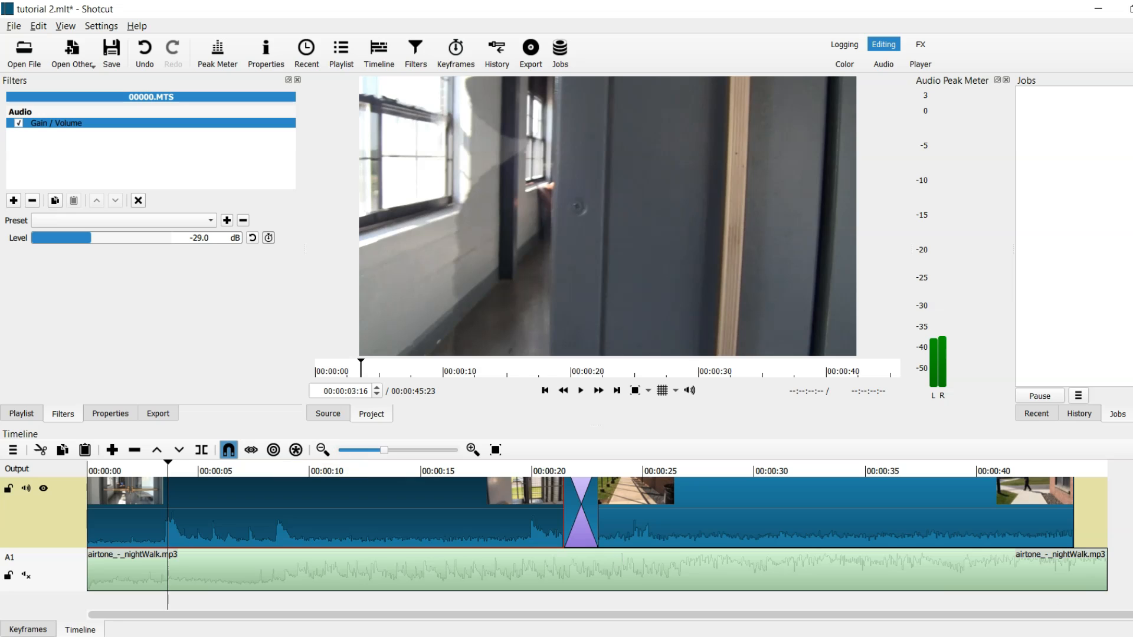
pyautogui.click(1047, 517)
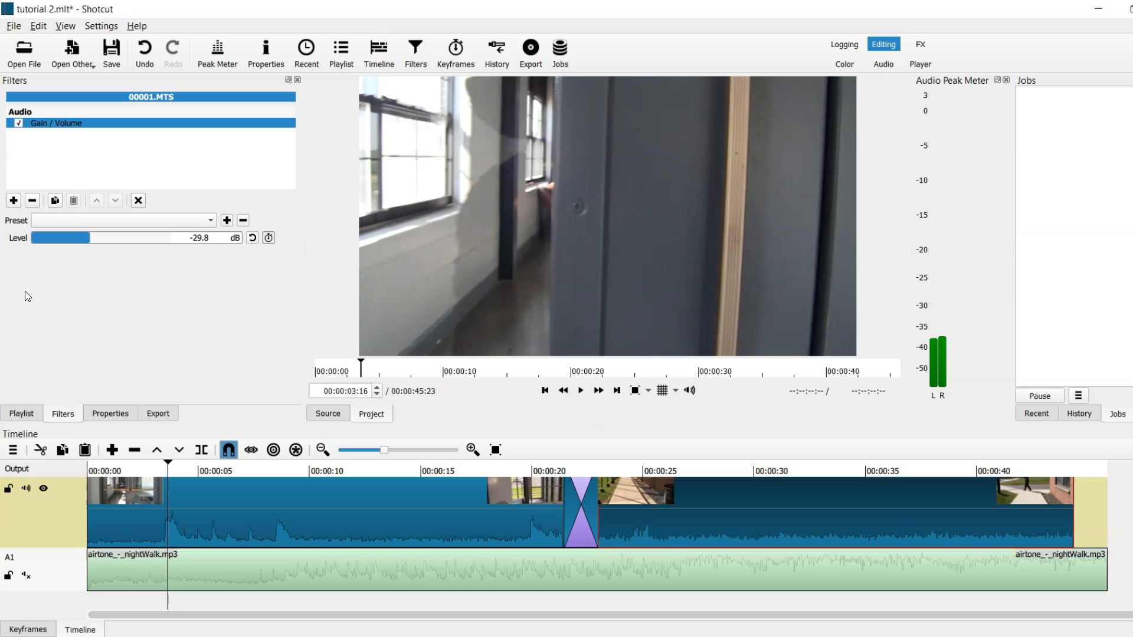
pyautogui.click(15, 201)
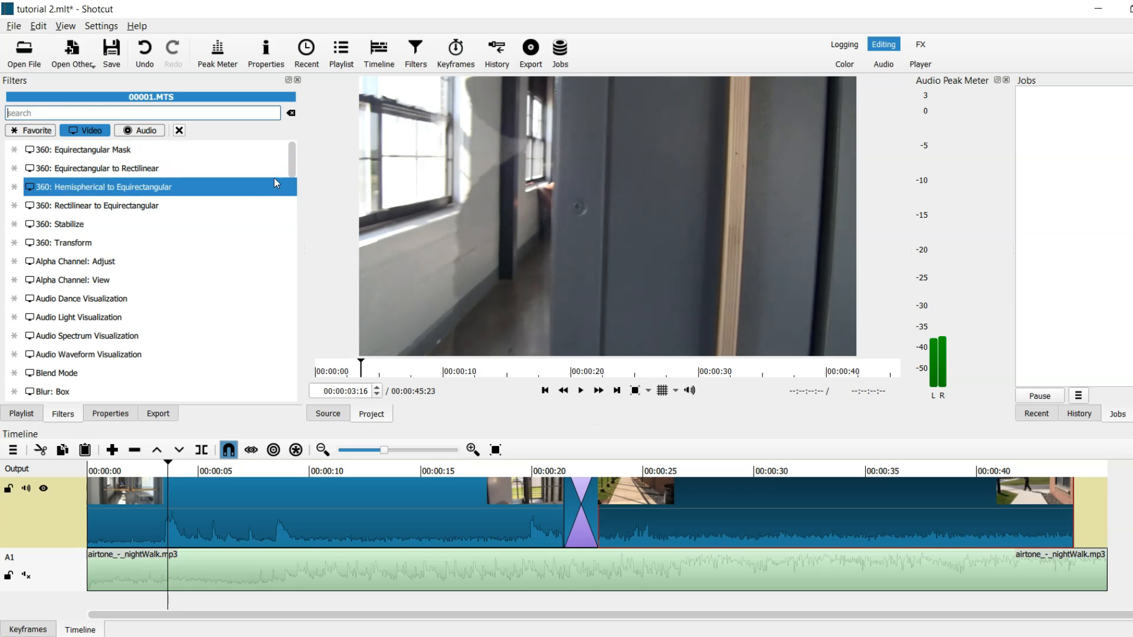
pyautogui.moveTo(290, 172); pyautogui.dragTo(283, 257)
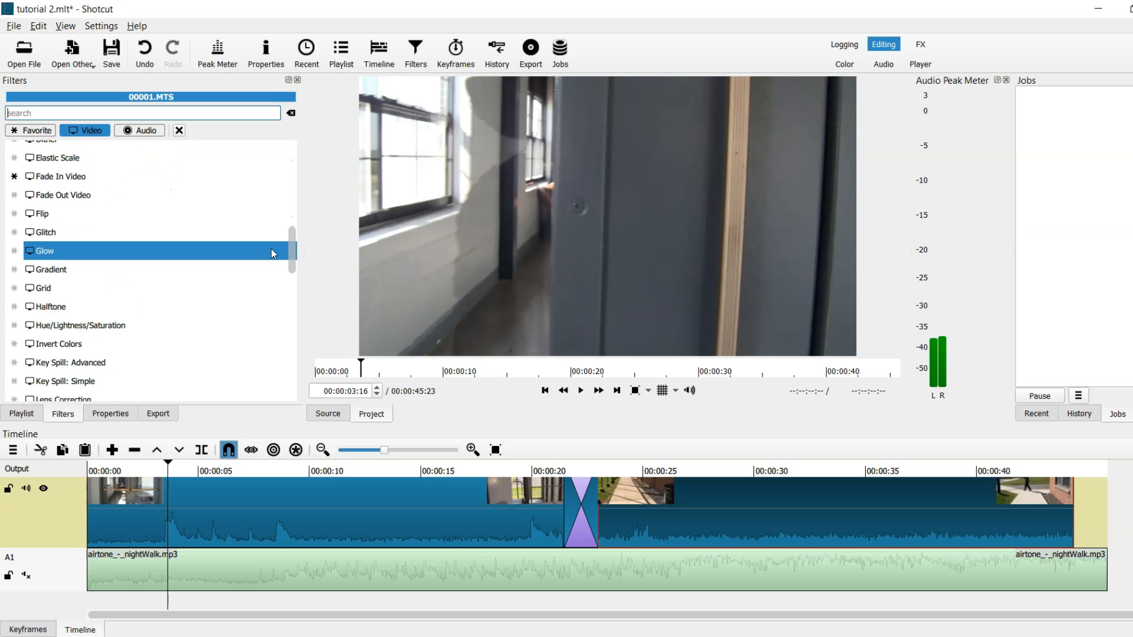
pyautogui.click(92, 196)
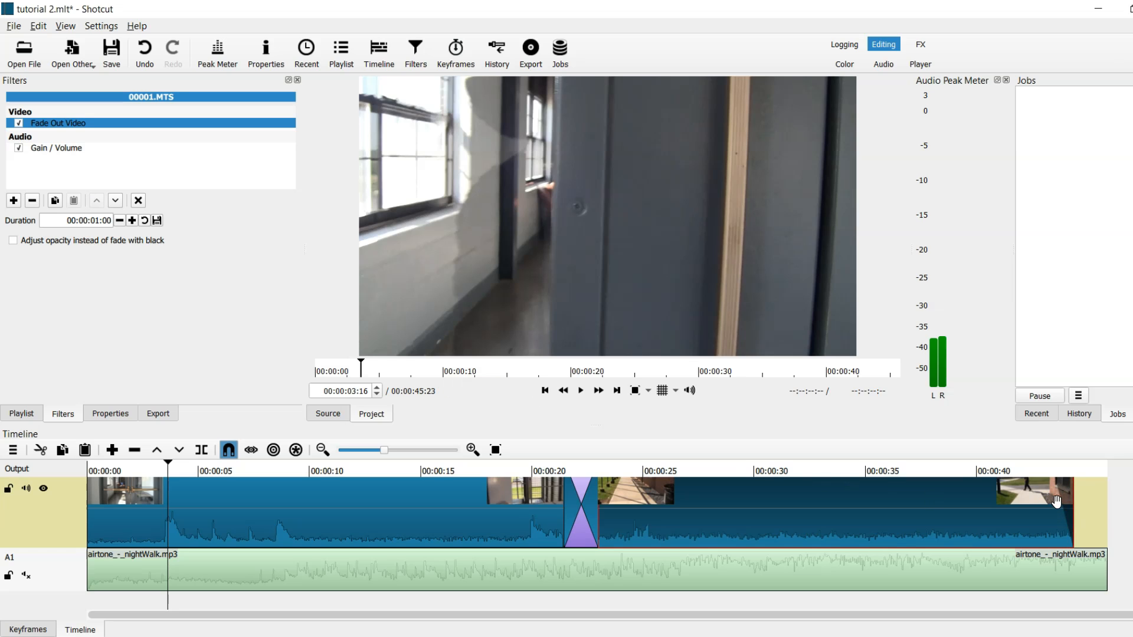
pyautogui.click(120, 221)
pyautogui.click(1034, 474)
pyautogui.press('space')
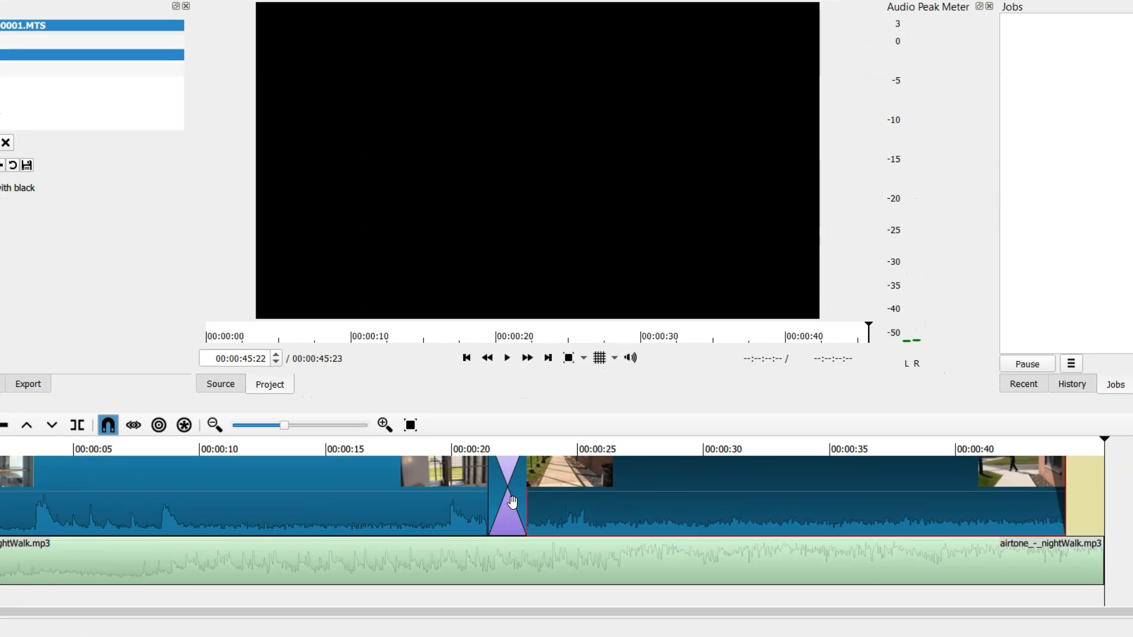
# Delete the transition between the two clips.
pyautogui.click(508, 492)
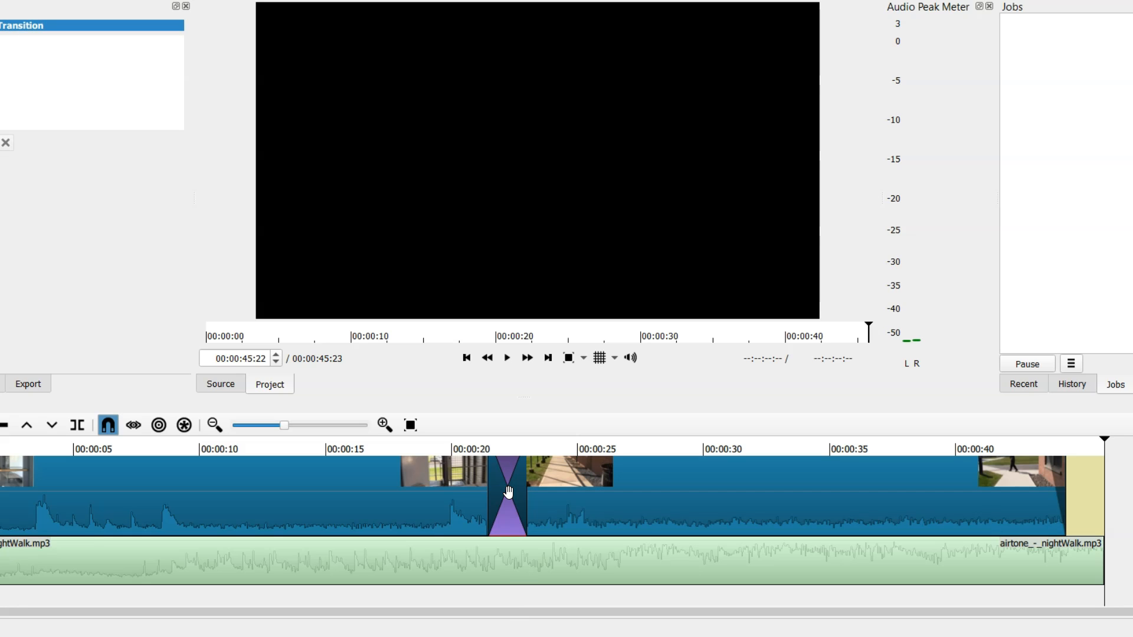
pyautogui.rightClick(509, 492)
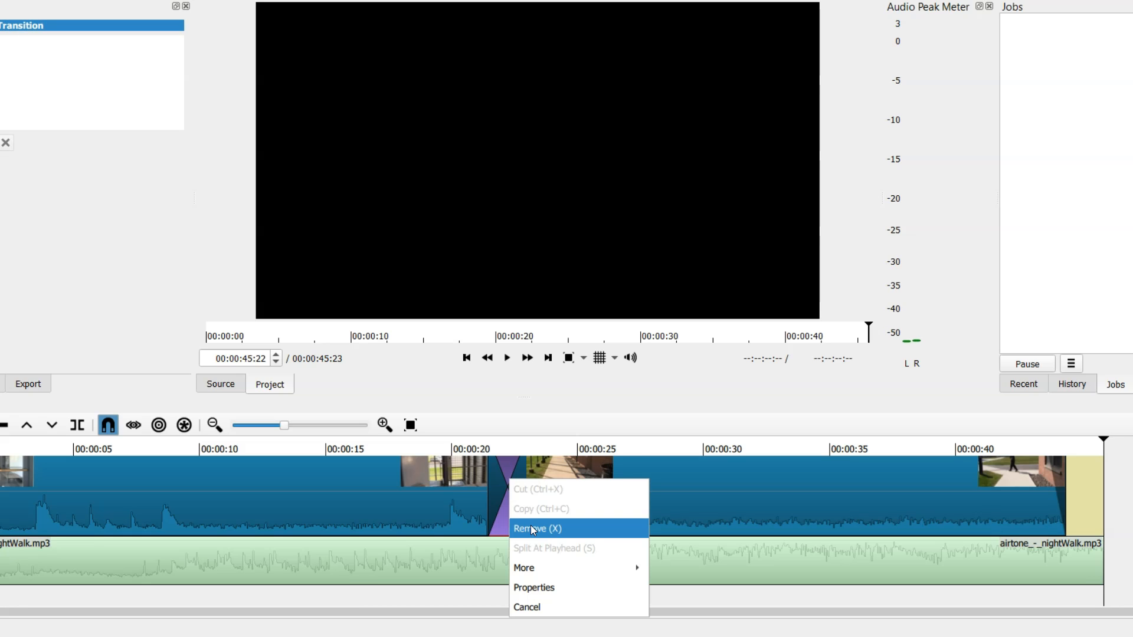
pyautogui.click(508, 446)
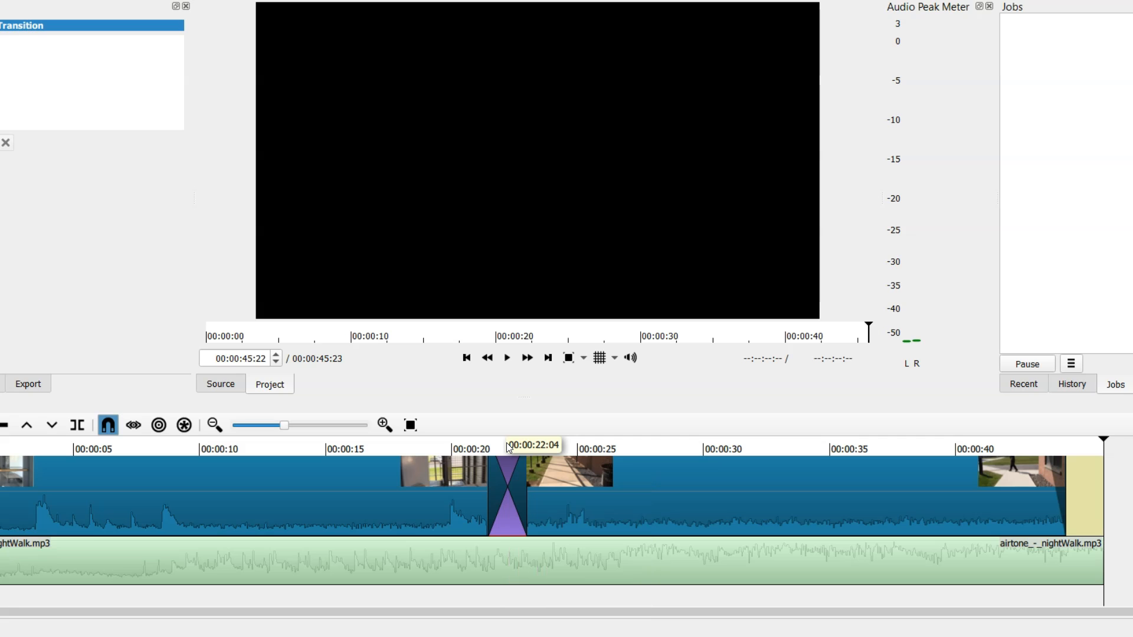
pyautogui.click(507, 444)
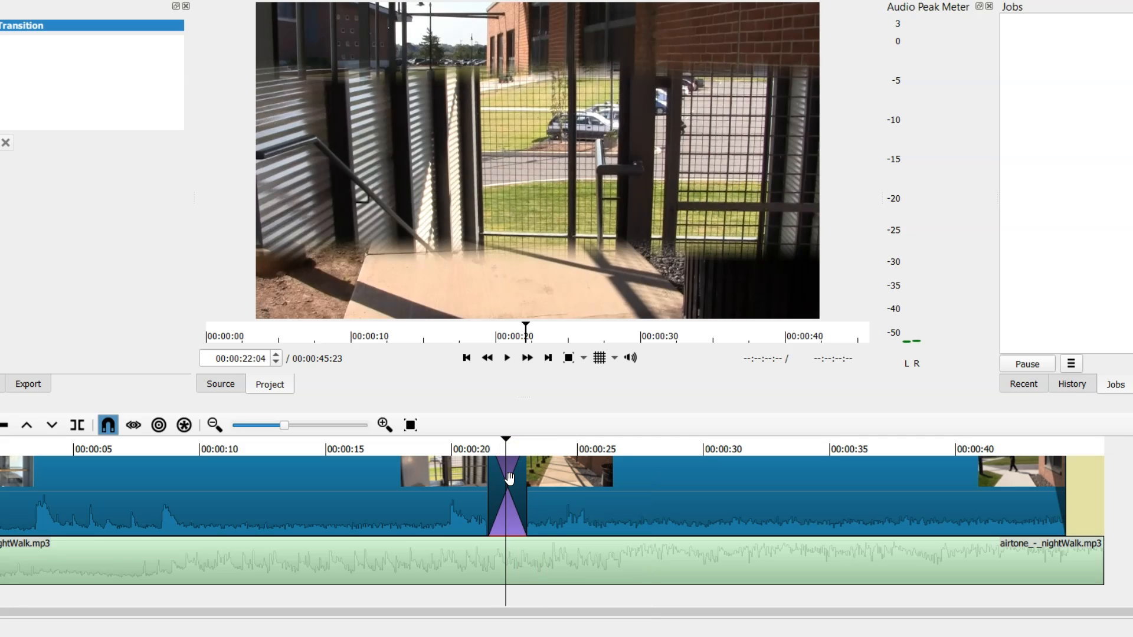
pyautogui.press('Delete')
# Remove the gap left on the track so the two clips join.
pyautogui.moveTo(530, 495); pyautogui.dragTo(514, 495)
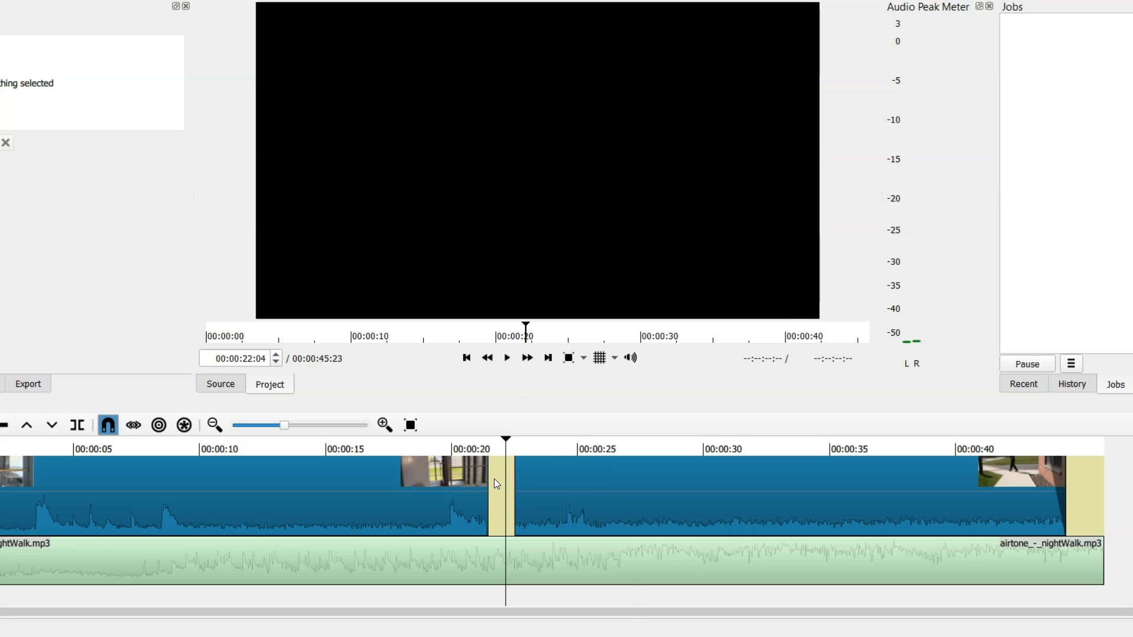
pyautogui.rightClick(494, 479)
pyautogui.click(514, 526)
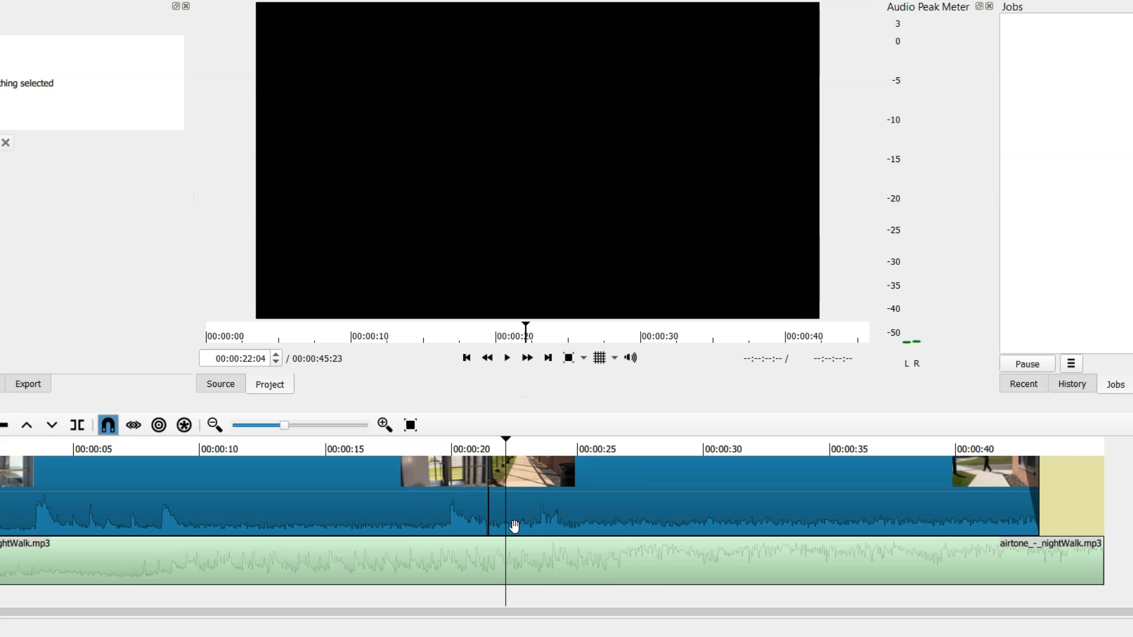